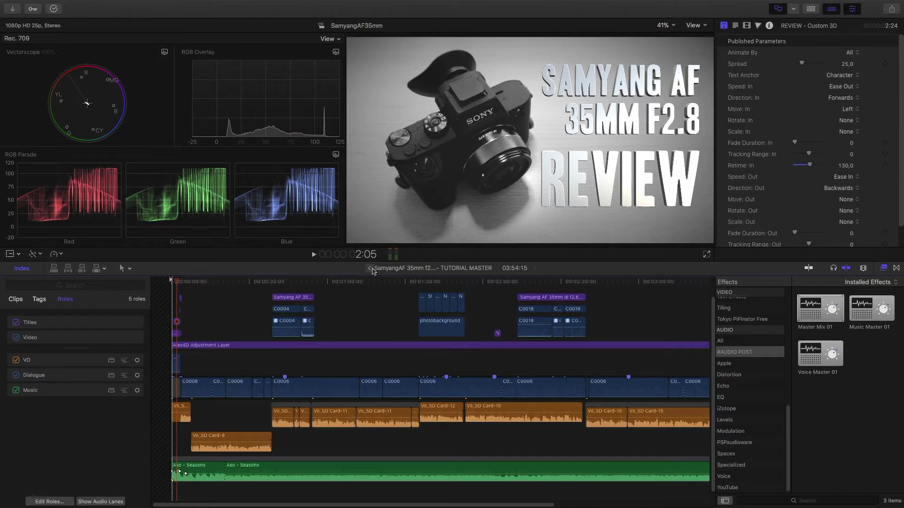
Step: Back in the master project, expand the audio into VO, Dialogue and Music lanes and select VO
{"action": "left_click", "coordinate": [370, 268]}
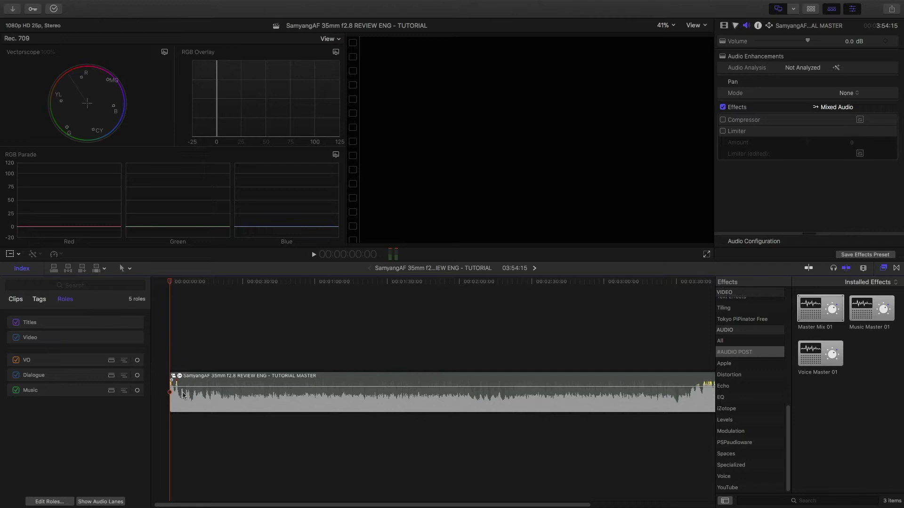
{"action": "left_click", "coordinate": [100, 502]}
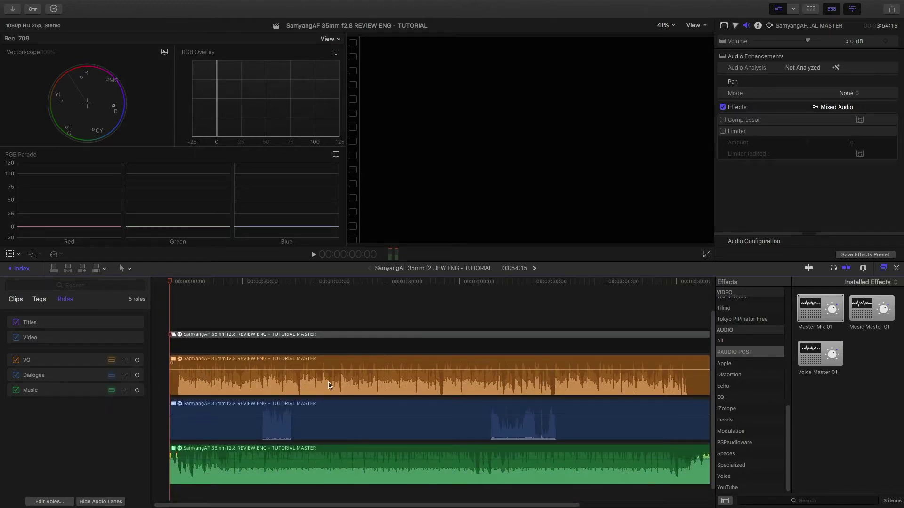
{"action": "left_click", "coordinate": [216, 386]}
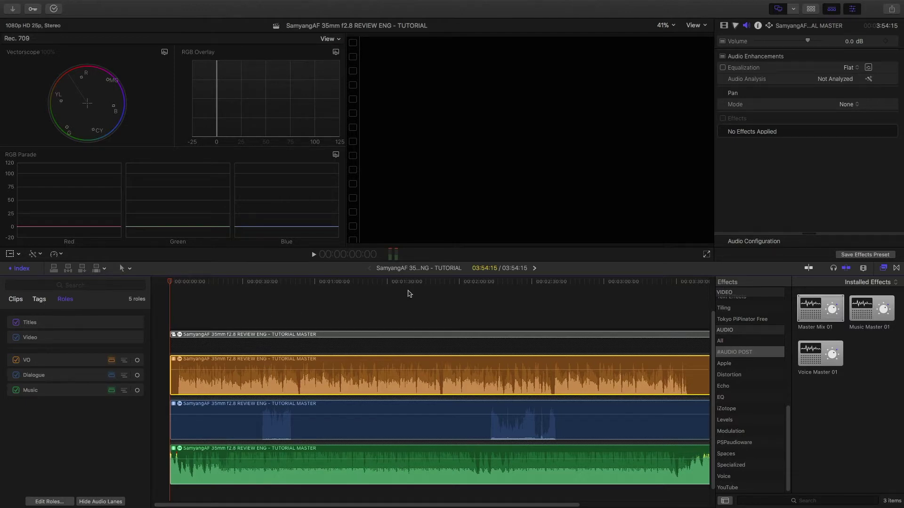
{"action": "left_click", "coordinate": [311, 311]}
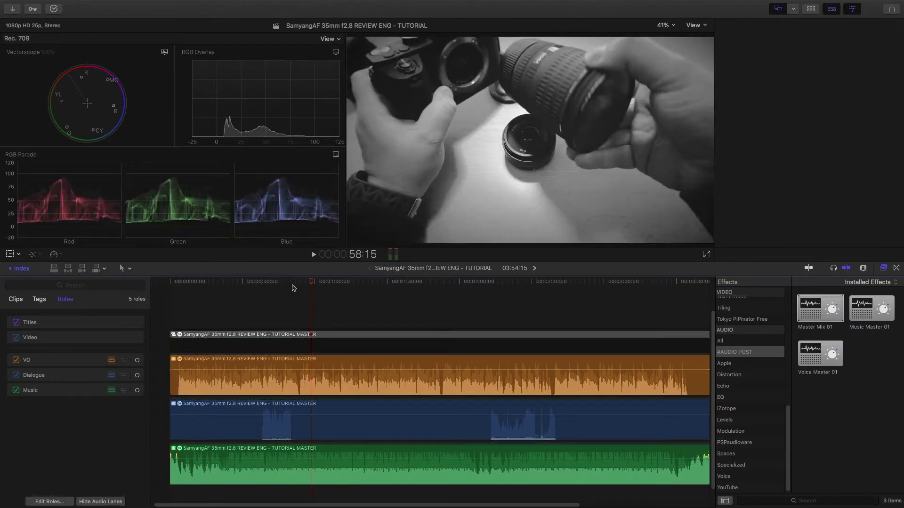
{"action": "left_click", "coordinate": [179, 284]}
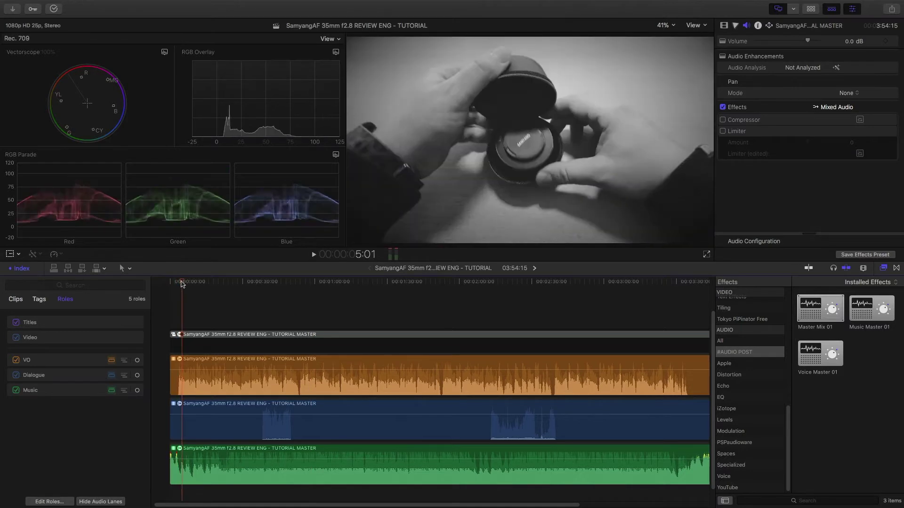
{"action": "left_click", "coordinate": [570, 355]}
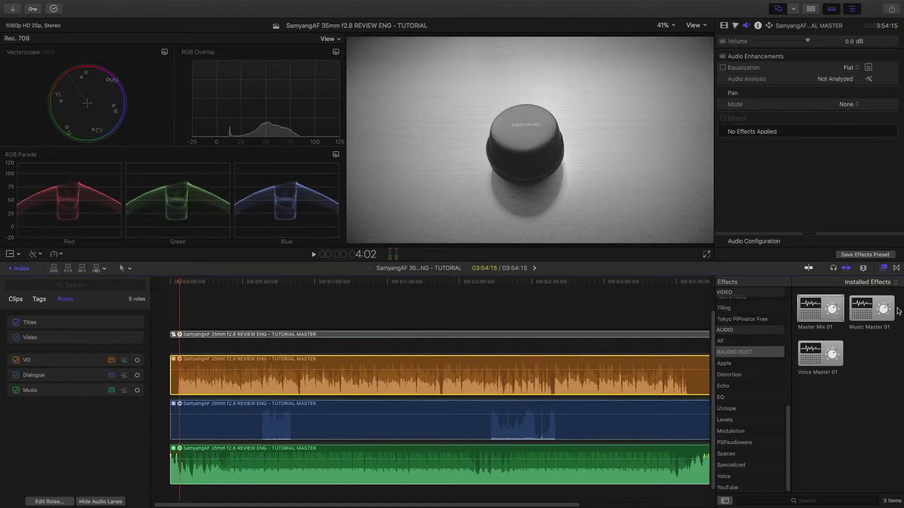
Step: Apply Channel EQ from the EQ effects to the VO lane
{"action": "scroll", "coordinate": [737, 439], "scroll_direction": "up", "scroll_amount": 4}
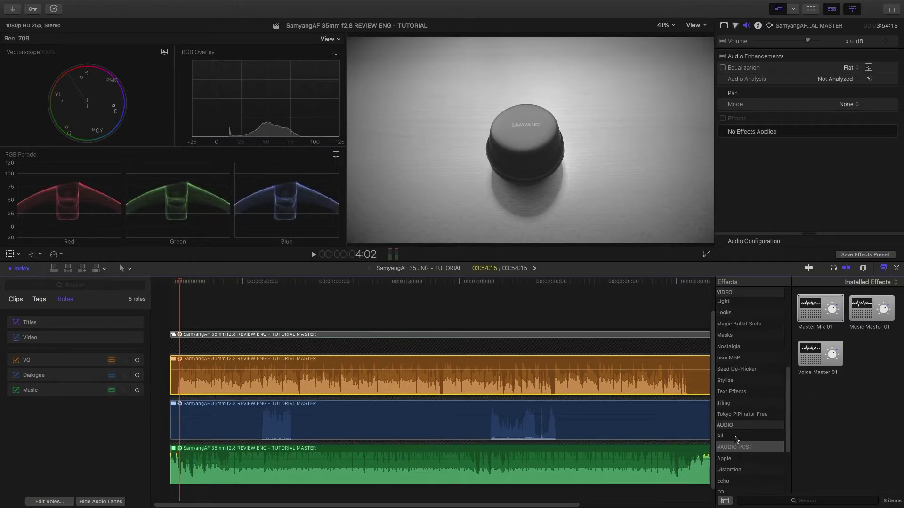
{"action": "scroll", "coordinate": [735, 431], "scroll_direction": "down", "scroll_amount": 5}
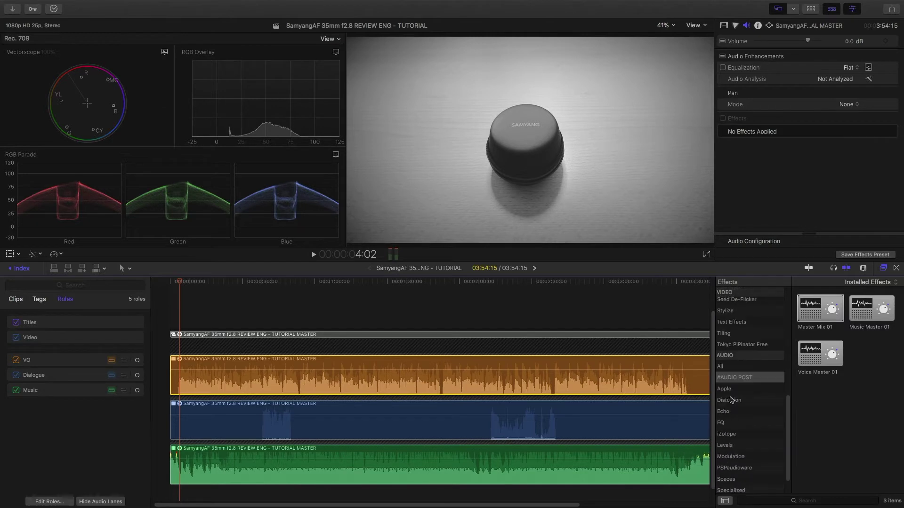
{"action": "left_click", "coordinate": [727, 423]}
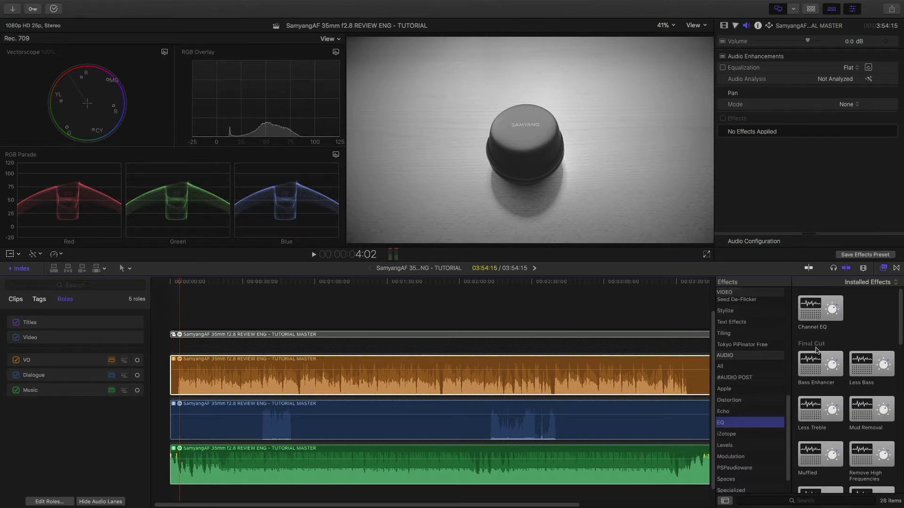
{"action": "left_click_drag", "start_coordinate": [810, 315], "coordinate": [359, 386]}
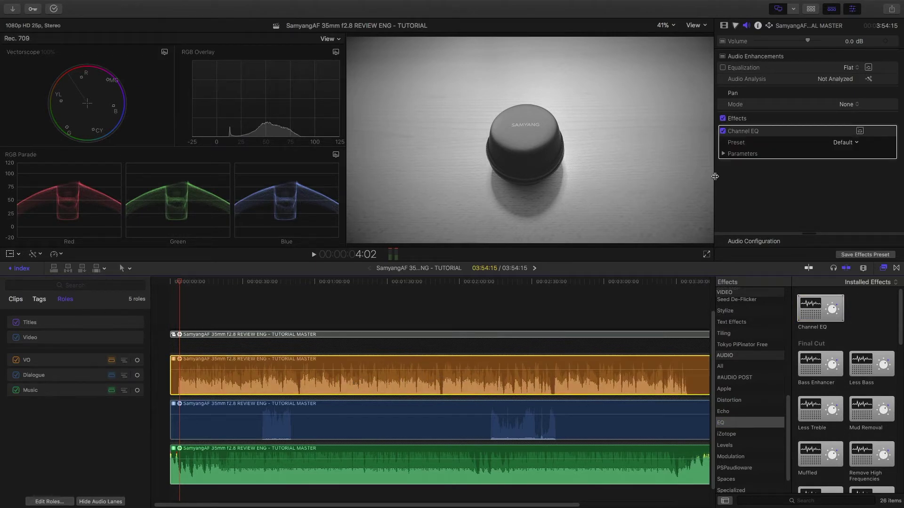
{"action": "left_click", "coordinate": [860, 333]}
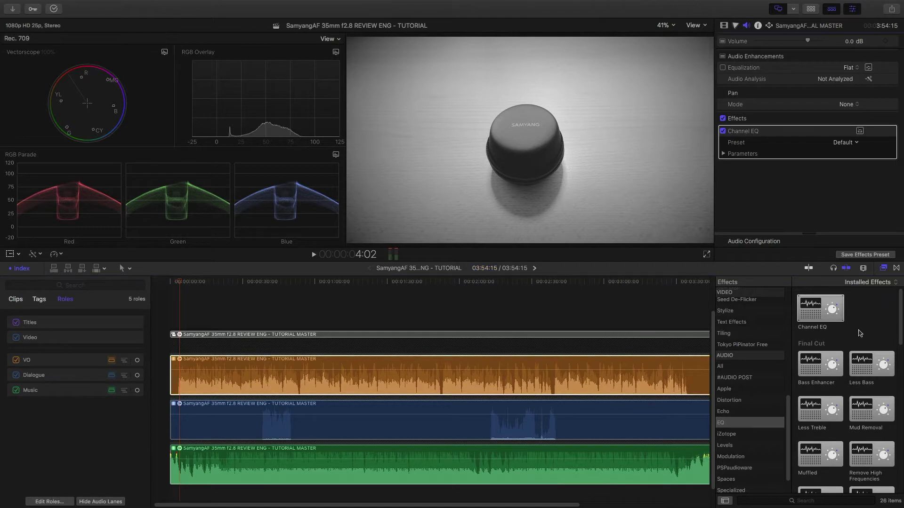
Step: Add the Compressor from the Levels effects to the VO lane
{"action": "scroll", "coordinate": [753, 406], "scroll_direction": "down", "scroll_amount": 2}
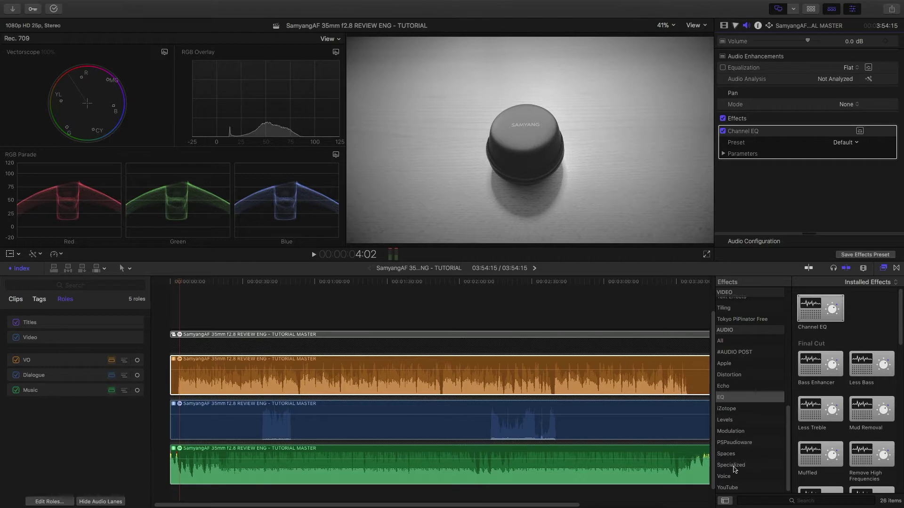
{"action": "scroll", "coordinate": [742, 440], "scroll_direction": "up", "scroll_amount": 2}
{"action": "scroll", "coordinate": [741, 441], "scroll_direction": "up", "scroll_amount": 2}
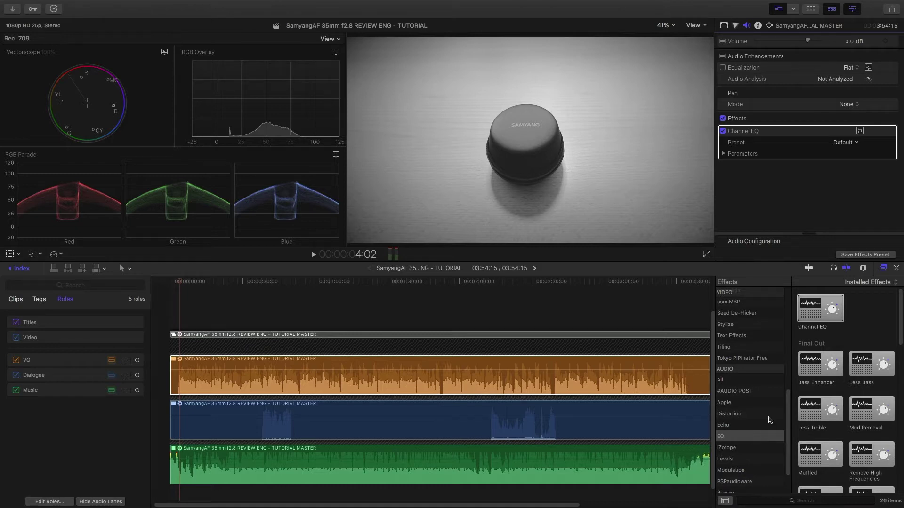
{"action": "scroll", "coordinate": [769, 421], "scroll_direction": "down", "scroll_amount": 1}
{"action": "scroll", "coordinate": [768, 420], "scroll_direction": "down", "scroll_amount": 1}
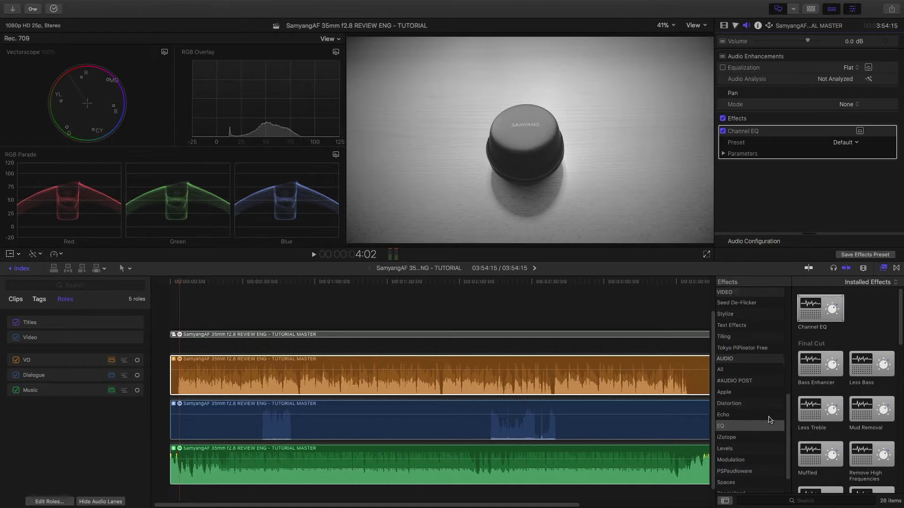
{"action": "scroll", "coordinate": [748, 434], "scroll_direction": "down", "scroll_amount": 2}
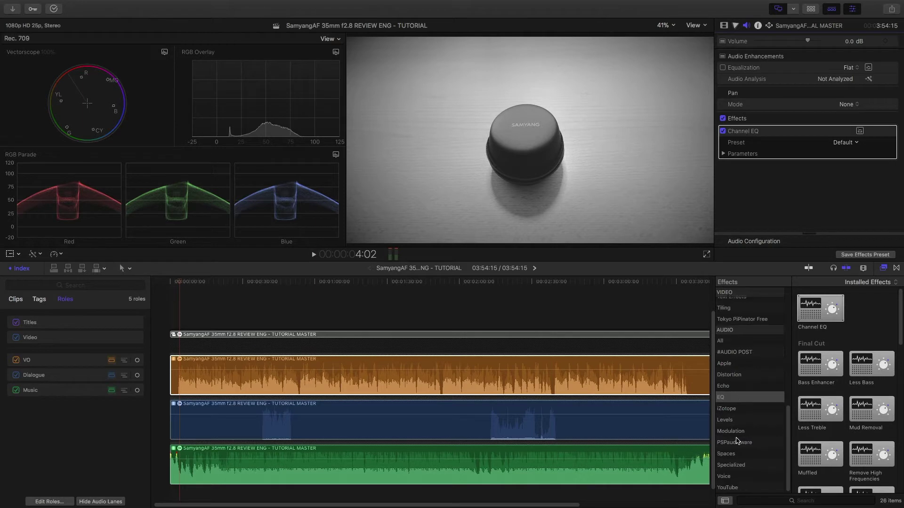
{"action": "scroll", "coordinate": [731, 411], "scroll_direction": "up", "scroll_amount": 1}
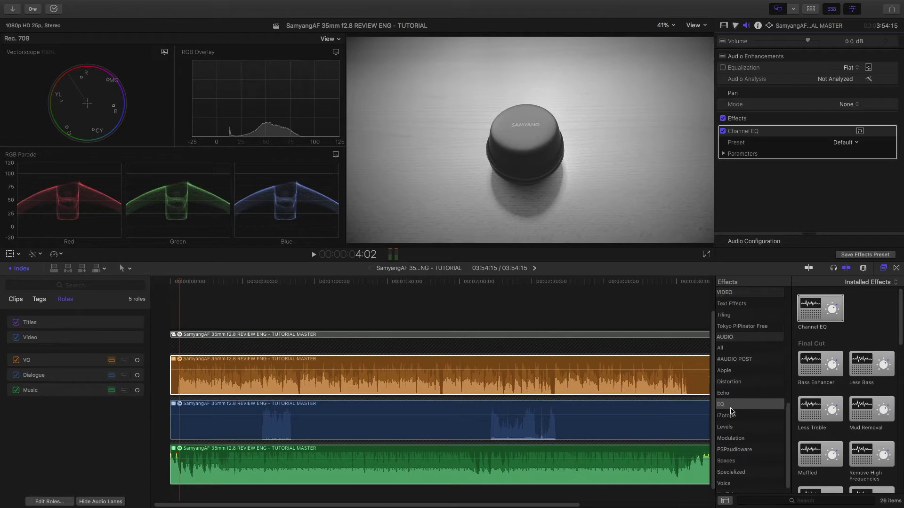
{"action": "left_click", "coordinate": [731, 427]}
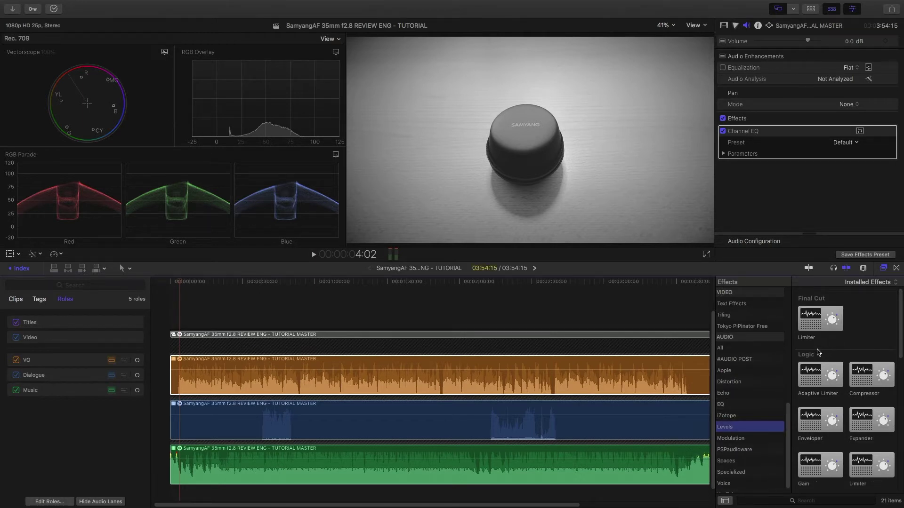
{"action": "left_click_drag", "start_coordinate": [865, 392], "coordinate": [385, 377]}
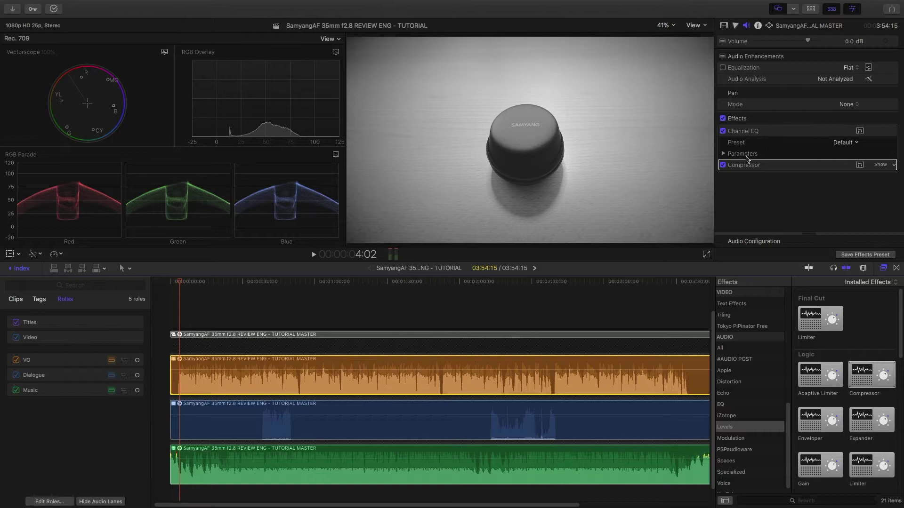
Step: Shape the VO Channel EQ: 41 Hz low cut, +8.5 dB boost at 59 Hz, −4.5 dB dip near 159 Hz
{"action": "left_click", "coordinate": [860, 131]}
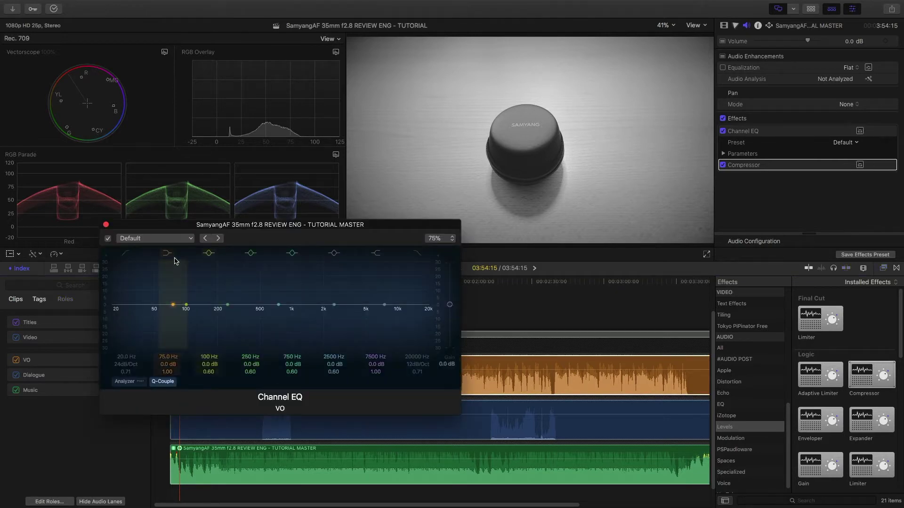
{"action": "left_click", "coordinate": [124, 252]}
{"action": "left_click_drag", "start_coordinate": [174, 306], "coordinate": [165, 297]}
{"action": "left_click_drag", "start_coordinate": [112, 309], "coordinate": [145, 309]}
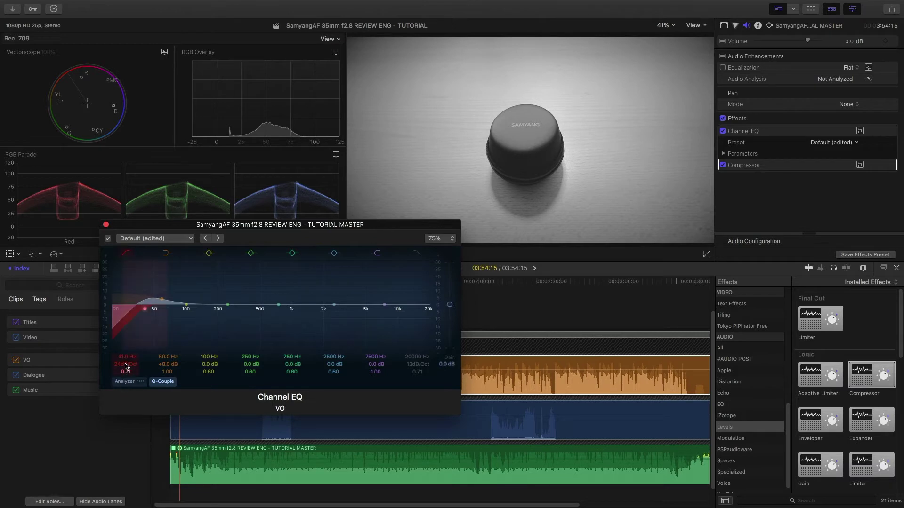
{"action": "left_click_drag", "start_coordinate": [126, 367], "coordinate": [126, 359]}
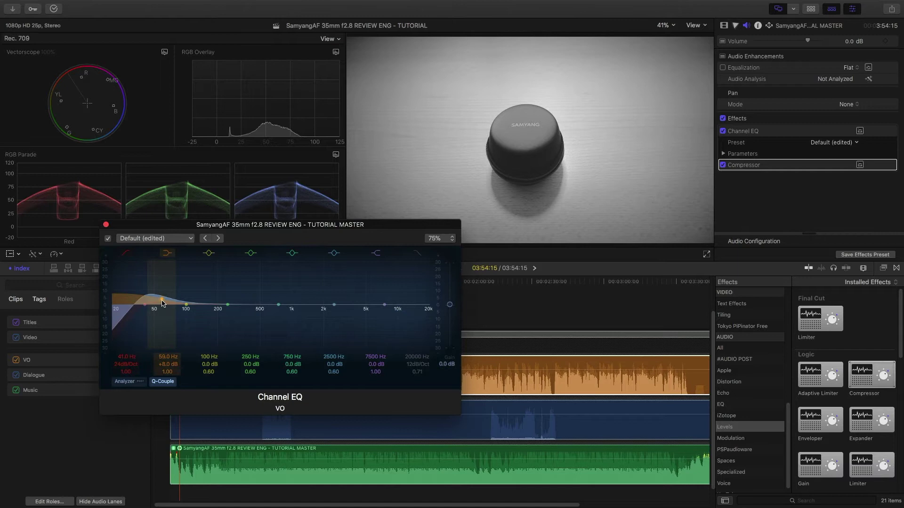
{"action": "left_click_drag", "start_coordinate": [162, 303], "coordinate": [162, 306]}
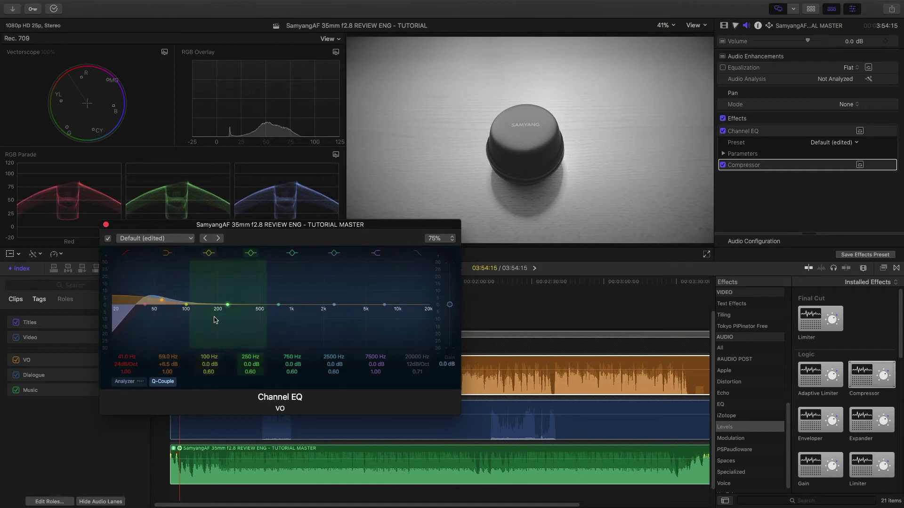
{"action": "mouse_move", "coordinate": [218, 321]}
{"action": "left_mouse_down"}
{"action": "mouse_move", "coordinate": [192, 326]}
{"action": "mouse_move", "coordinate": [222, 317]}
{"action": "mouse_move", "coordinate": [201, 314]}
{"action": "mouse_move", "coordinate": [217, 325]}
{"action": "left_mouse_up"}
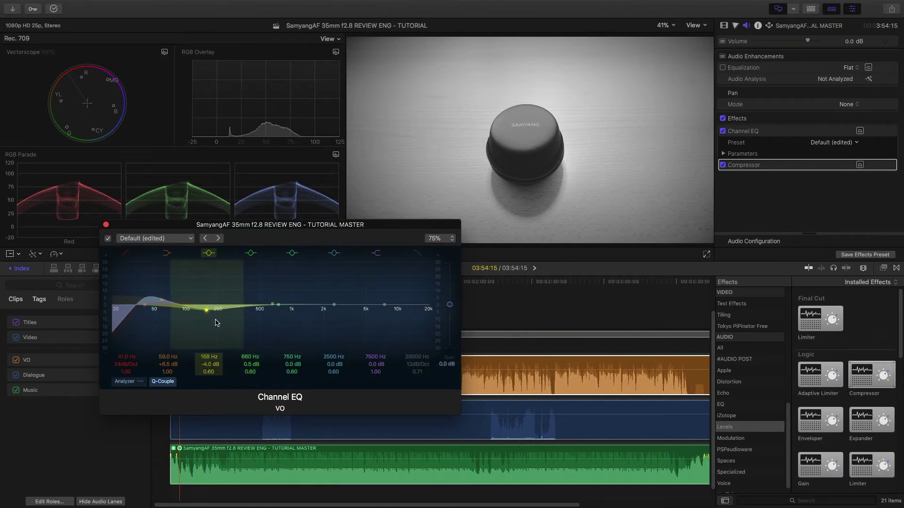
Step: Add 3600 Hz +3.5 dB, 10400 Hz −7.0 dB and a 16800 Hz high cut, then close the EQ
{"action": "left_click", "coordinate": [279, 306]}
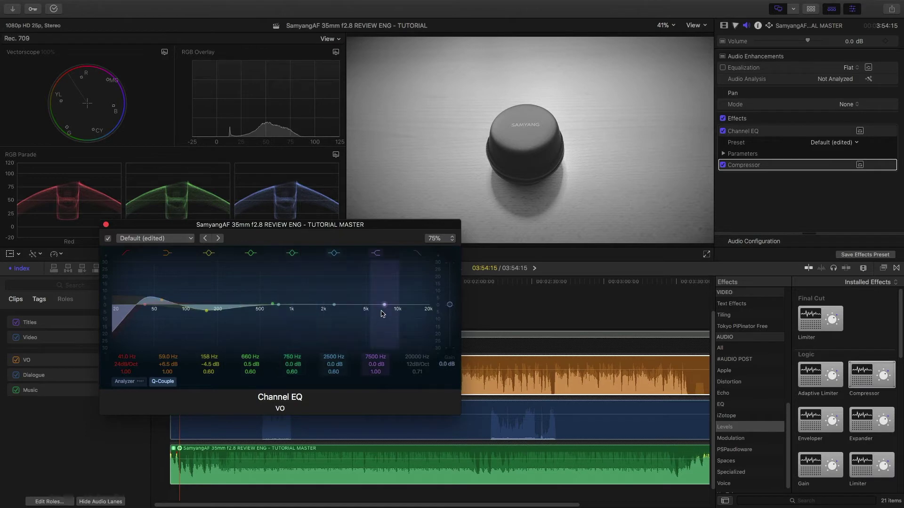
{"action": "mouse_move", "coordinate": [422, 300]}
{"action": "left_mouse_down"}
{"action": "mouse_move", "coordinate": [392, 303]}
{"action": "mouse_move", "coordinate": [405, 296]}
{"action": "left_mouse_up"}
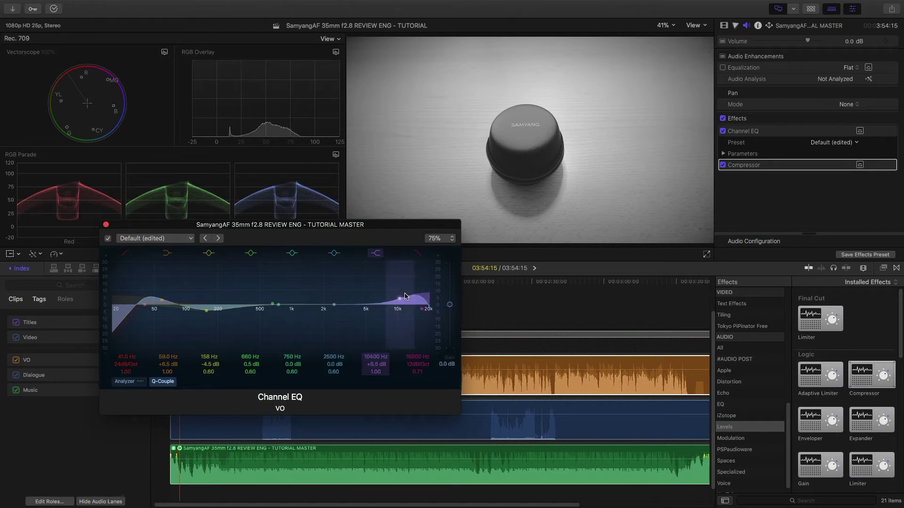
{"action": "left_click_drag", "start_coordinate": [337, 302], "coordinate": [391, 318]}
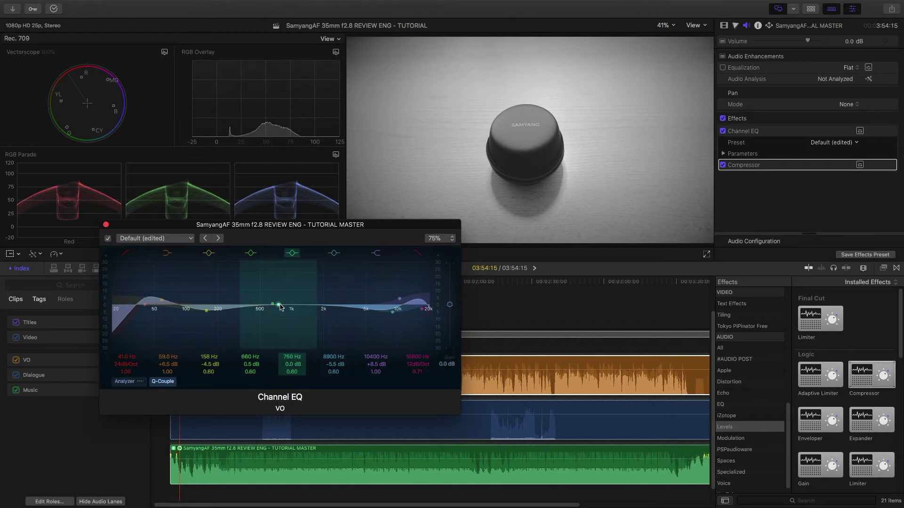
{"action": "left_click_drag", "start_coordinate": [393, 312], "coordinate": [394, 312]}
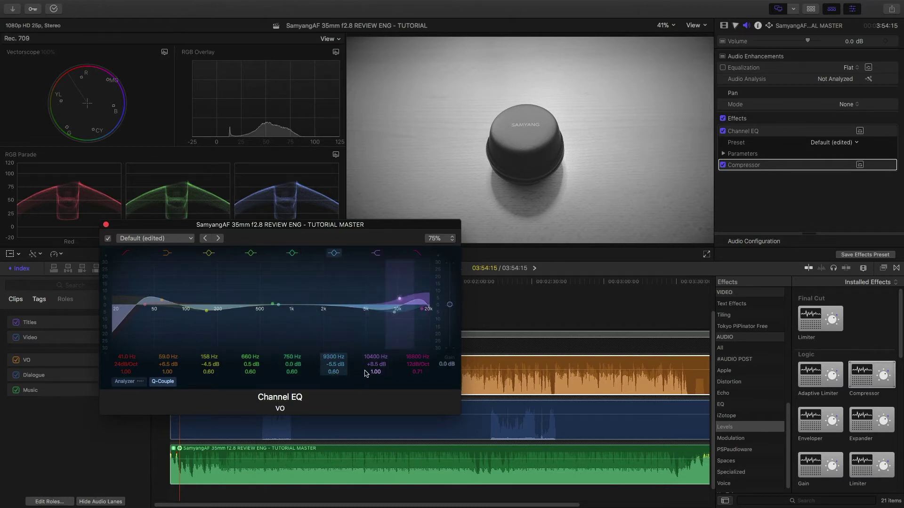
{"action": "left_click_drag", "start_coordinate": [334, 372], "coordinate": [334, 364]}
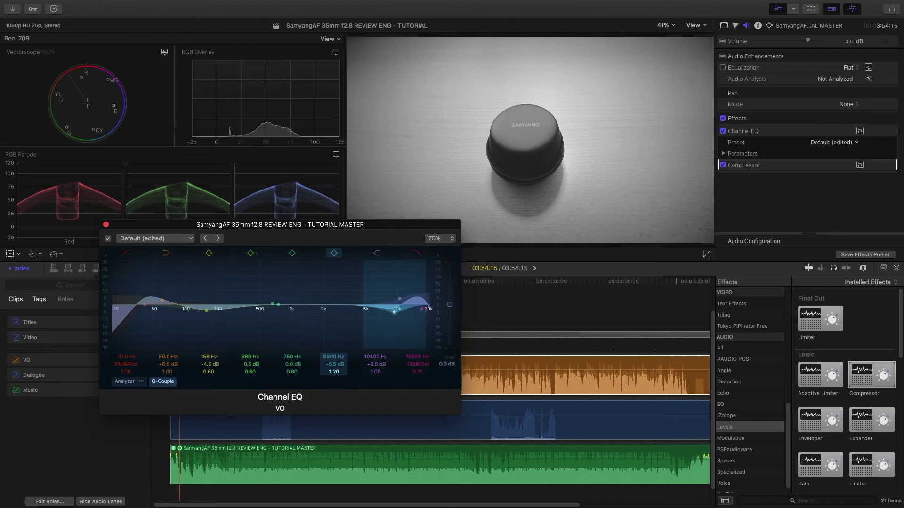
{"action": "left_click_drag", "start_coordinate": [400, 318], "coordinate": [398, 317]}
{"action": "left_click_drag", "start_coordinate": [273, 304], "coordinate": [357, 307]}
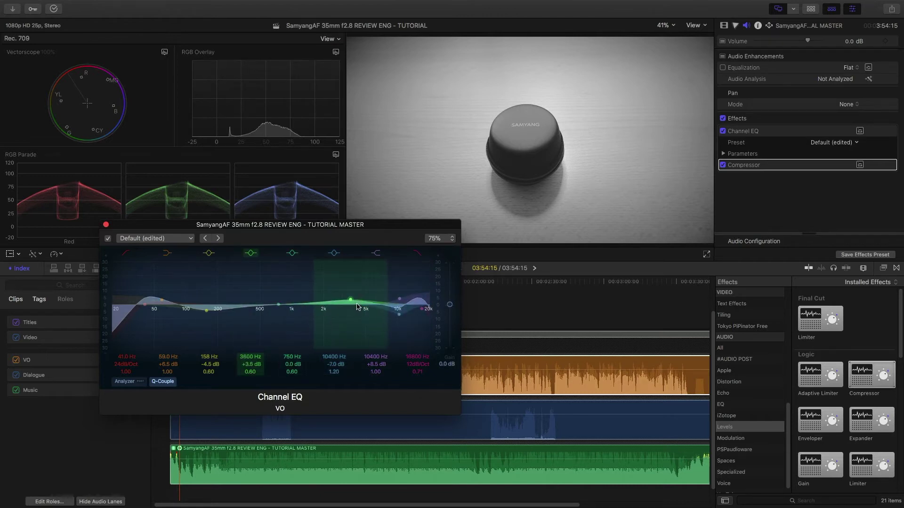
{"action": "left_click", "coordinate": [106, 225]}
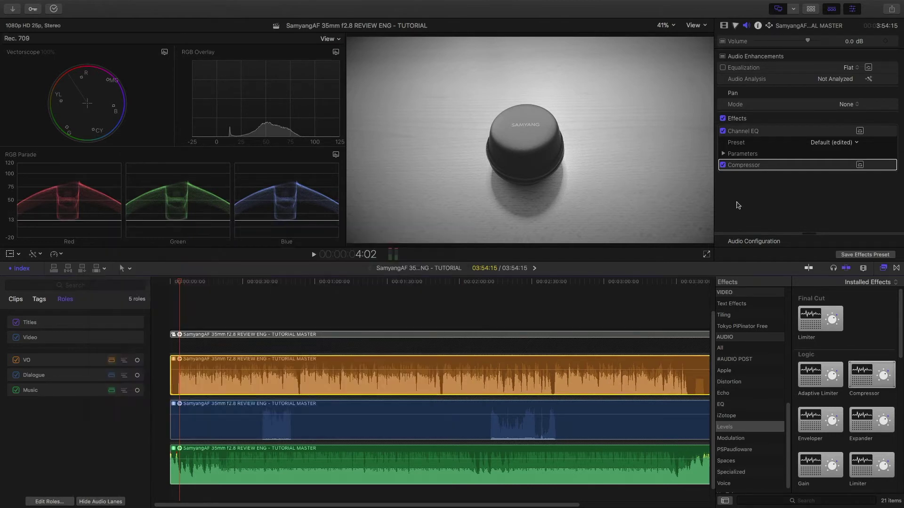
Step: In the VO Compressor, enable the limiter at -0.6 dB, disable auto gain, set ratio 2.4:1, threshold toward -25 dB
{"action": "left_click", "coordinate": [859, 165]}
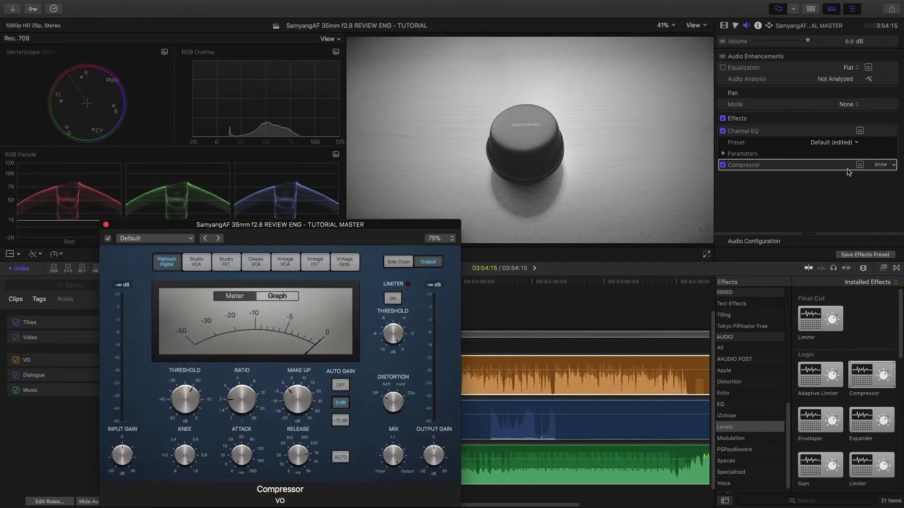
{"action": "left_click_drag", "start_coordinate": [354, 229], "coordinate": [374, 154]}
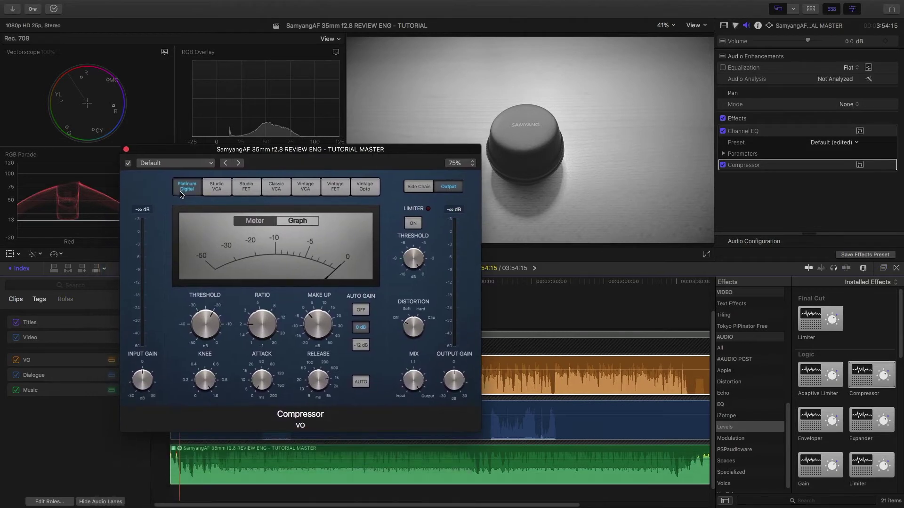
{"action": "left_click", "coordinate": [413, 223]}
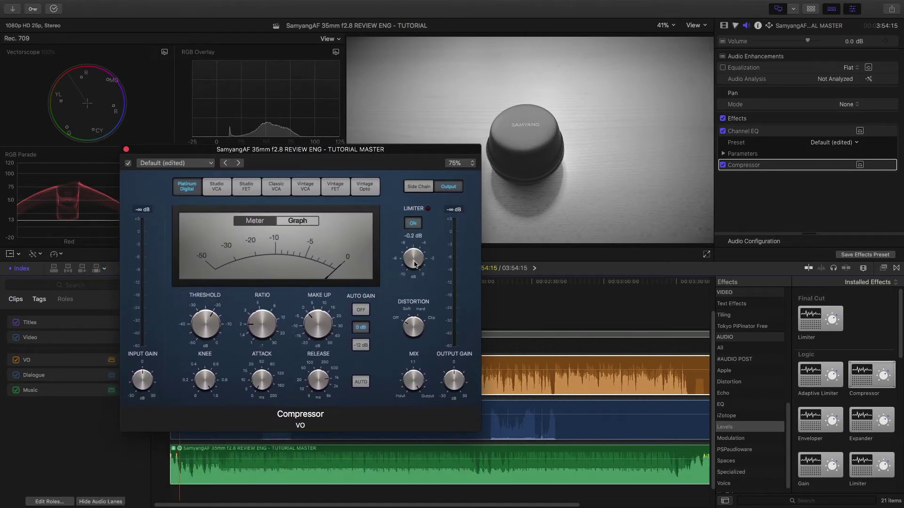
{"action": "left_click_drag", "start_coordinate": [412, 234], "coordinate": [411, 236]}
{"action": "left_click_drag", "start_coordinate": [408, 275], "coordinate": [411, 268]}
{"action": "left_click", "coordinate": [361, 311]}
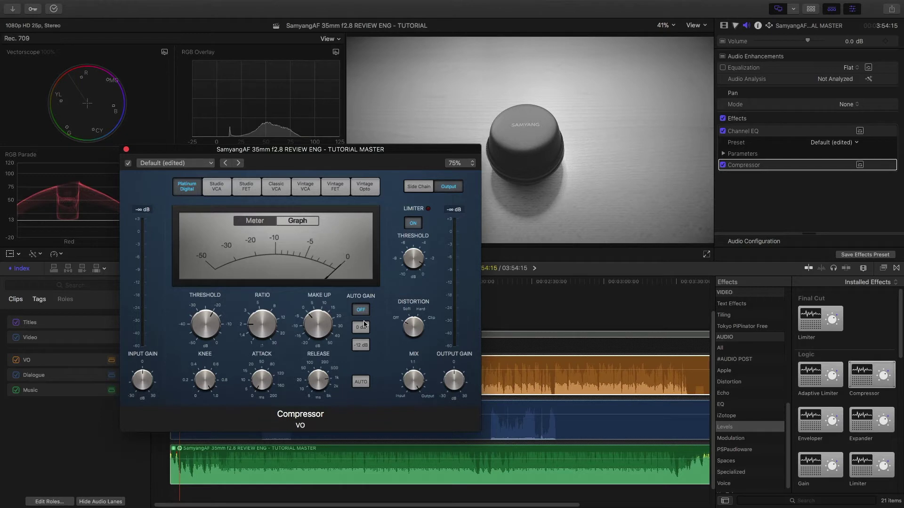
{"action": "mouse_move", "coordinate": [271, 336]}
{"action": "left_mouse_down"}
{"action": "mouse_move", "coordinate": [268, 319]}
{"action": "mouse_move", "coordinate": [265, 329]}
{"action": "mouse_move", "coordinate": [278, 327]}
{"action": "left_mouse_up"}
{"action": "mouse_move", "coordinate": [205, 330]}
{"action": "left_click_drag", "start_coordinate": [203, 331], "coordinate": [203, 330]}
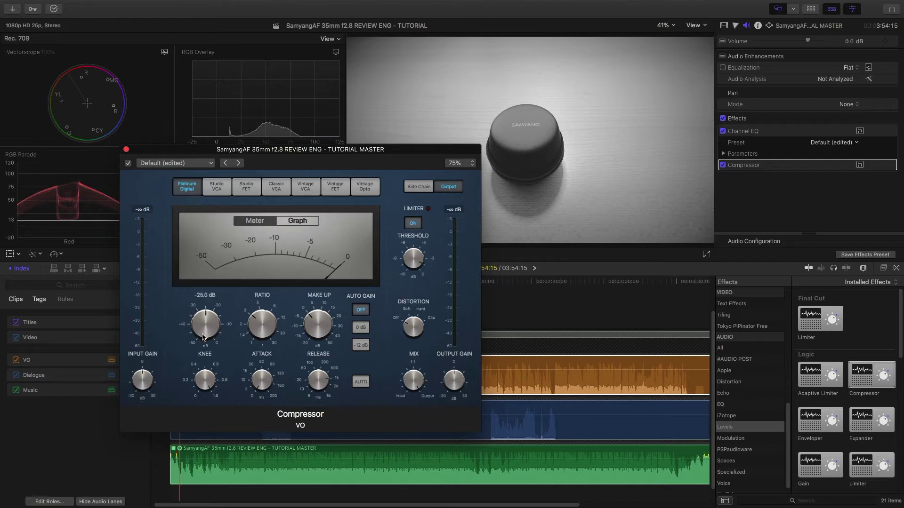
Step: Set threshold -25 dB, release 5000 and attack 200 ms, leaving automatic release off
{"action": "left_click_drag", "start_coordinate": [203, 337], "coordinate": [203, 338]}
{"action": "left_click_drag", "start_coordinate": [318, 379], "coordinate": [319, 307]}
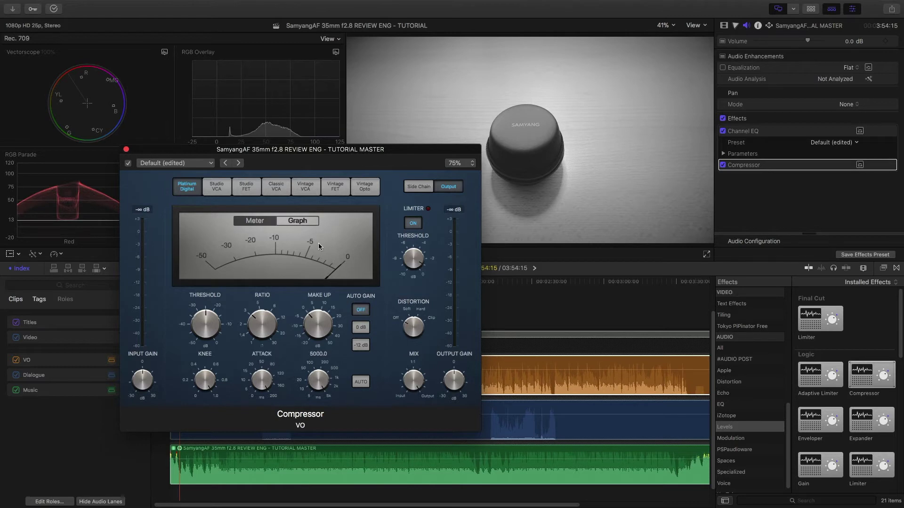
{"action": "left_click", "coordinate": [275, 399]}
{"action": "left_click", "coordinate": [361, 383]}
{"action": "left_click", "coordinate": [364, 386]}
{"action": "left_click", "coordinate": [306, 385]}
Step: Close the Compressor, select both Channel EQ and Compressor, and begin saving them as a preset
{"action": "left_click", "coordinate": [126, 149]}
{"action": "left_click", "coordinate": [742, 135]}
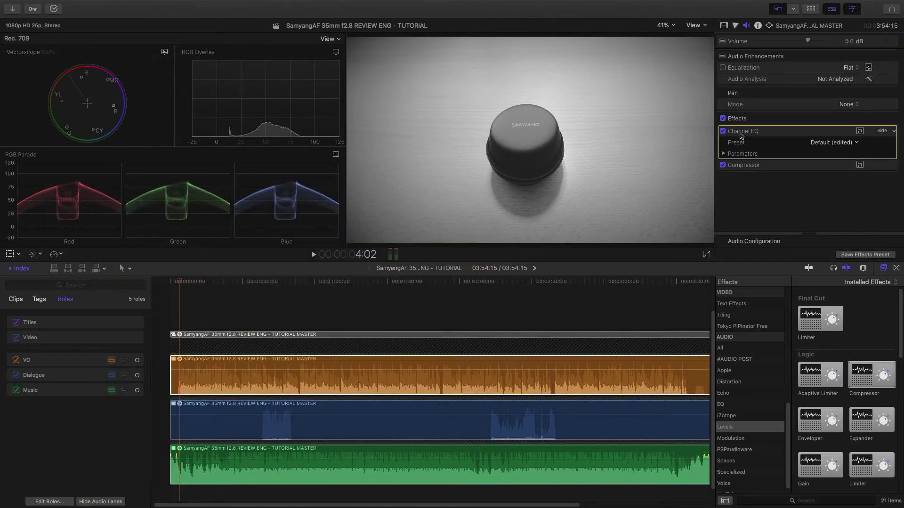
{"action": "left_click", "coordinate": [743, 165]}
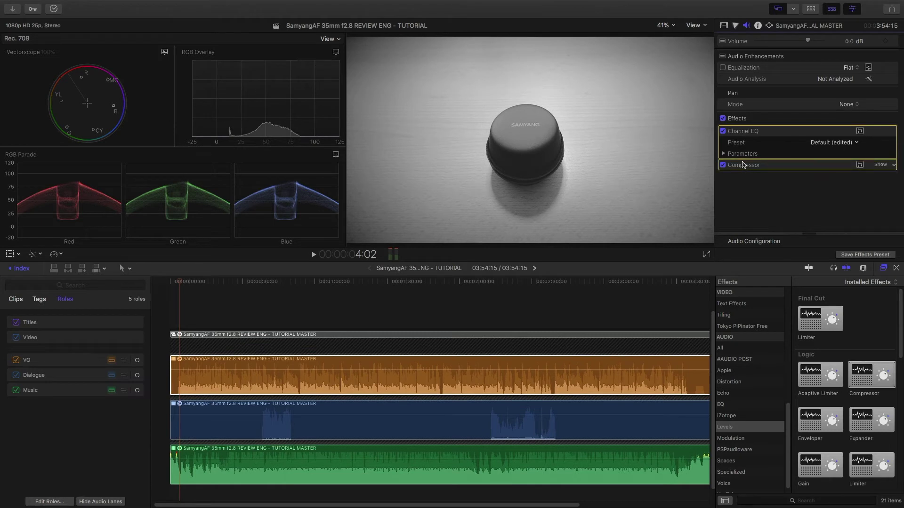
{"action": "left_click", "coordinate": [870, 242]}
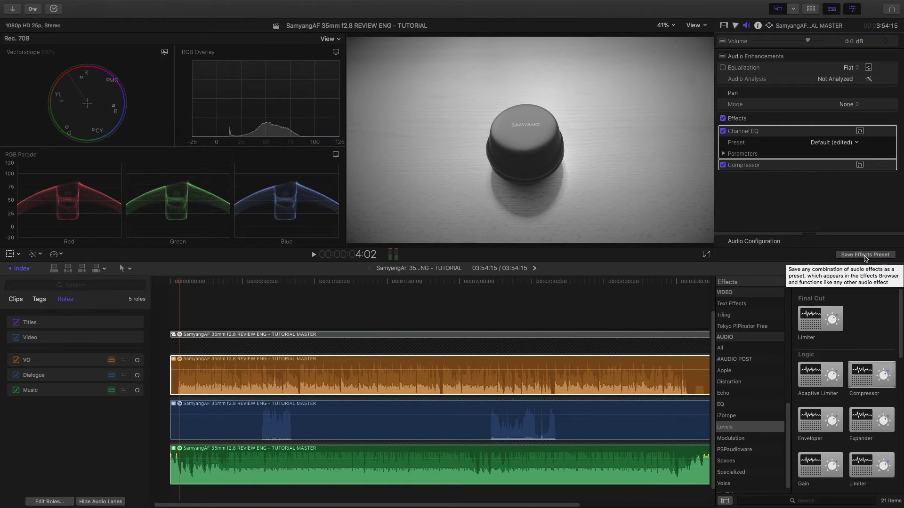
{"action": "left_click", "coordinate": [866, 254]}
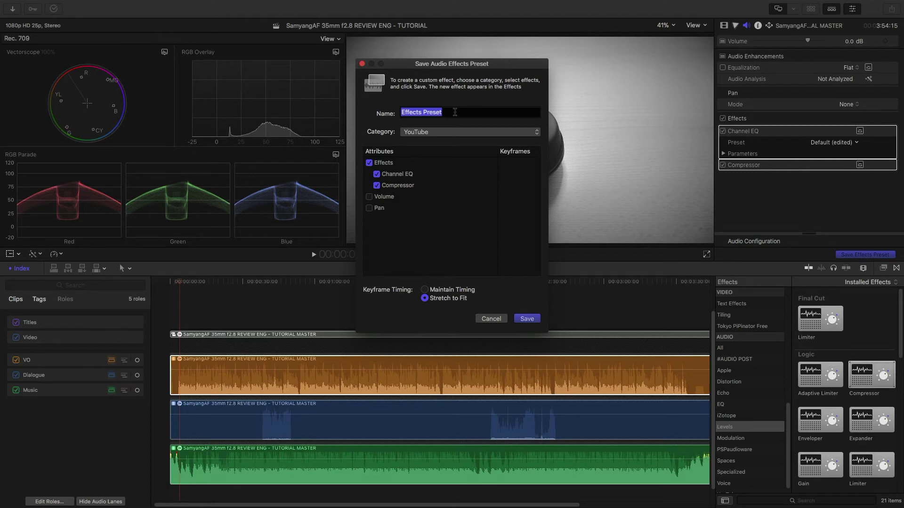
Step: Name the audio effects preset 'VO YT' and bring up the Category menu
{"action": "left_click", "coordinate": [454, 112]}
{"action": "left_click_drag", "start_coordinate": [473, 112], "coordinate": [350, 113]}
{"action": "type", "text": "Y"}
{"action": "key", "text": "BackSpace"}
{"action": "type", "text": "CO"}
{"action": "key", "text": "BackSpace"}
{"action": "key", "text": "BackSpace"}
{"action": "type", "text": "VO YT"}
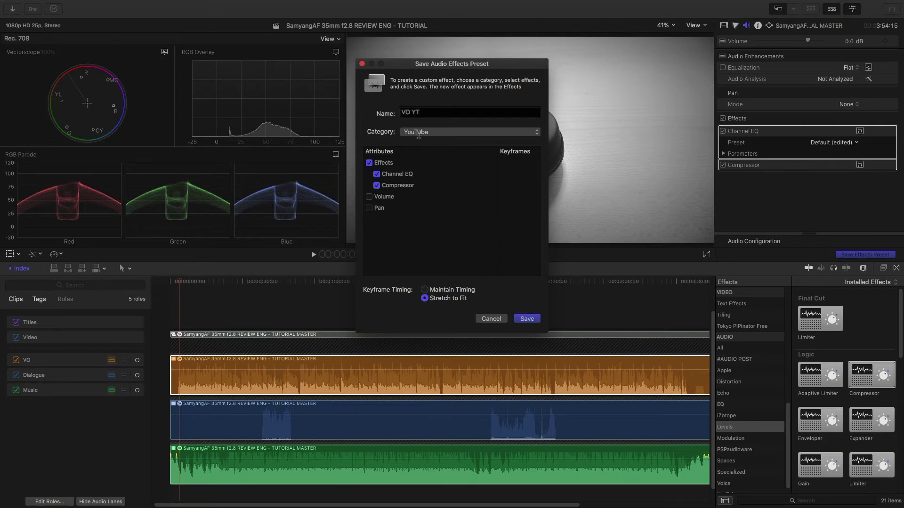
{"action": "left_click", "coordinate": [418, 134]}
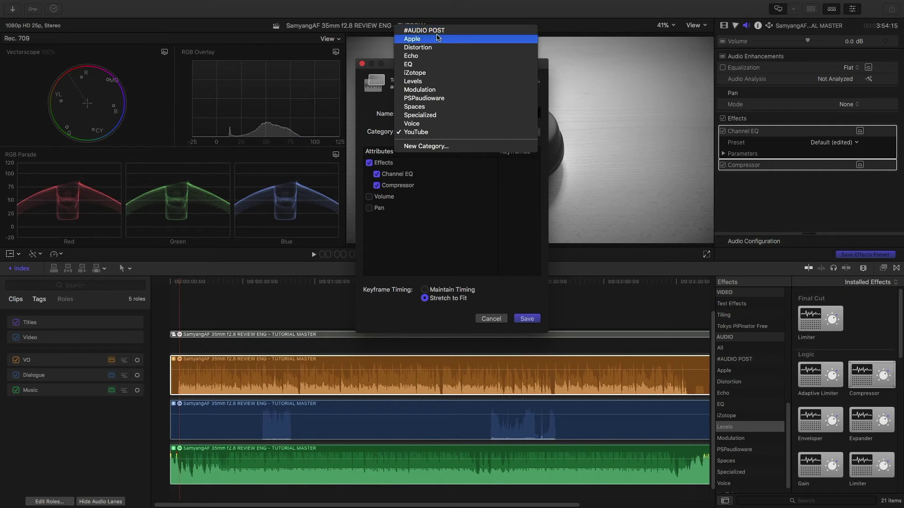
Step: Create a new 'Tutorial' category and save the VO YT preset into it
{"action": "left_click", "coordinate": [445, 146]}
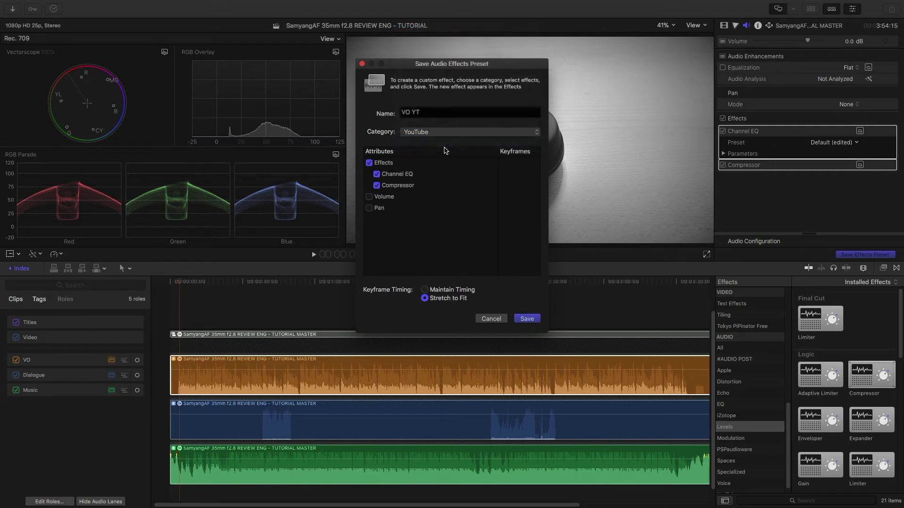
{"action": "type", "text": "T"}
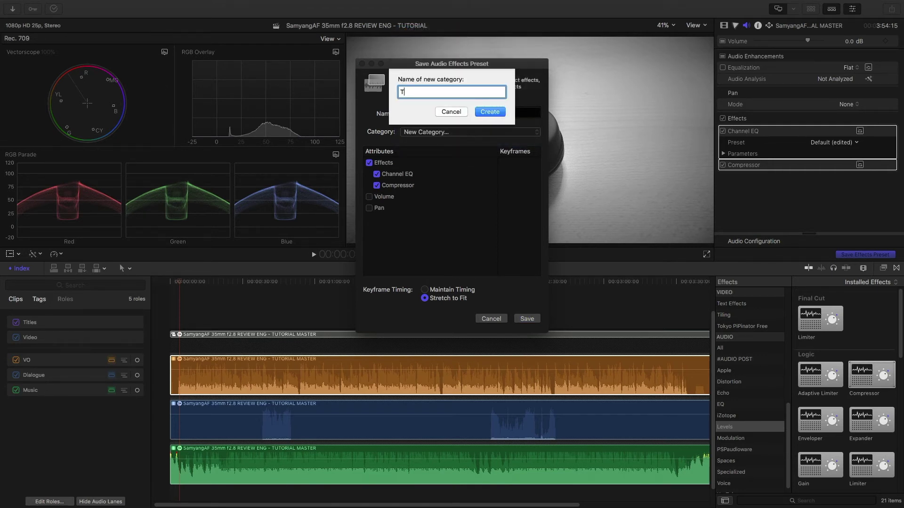
{"action": "type", "text": "utorial"}
{"action": "key", "text": "Return"}
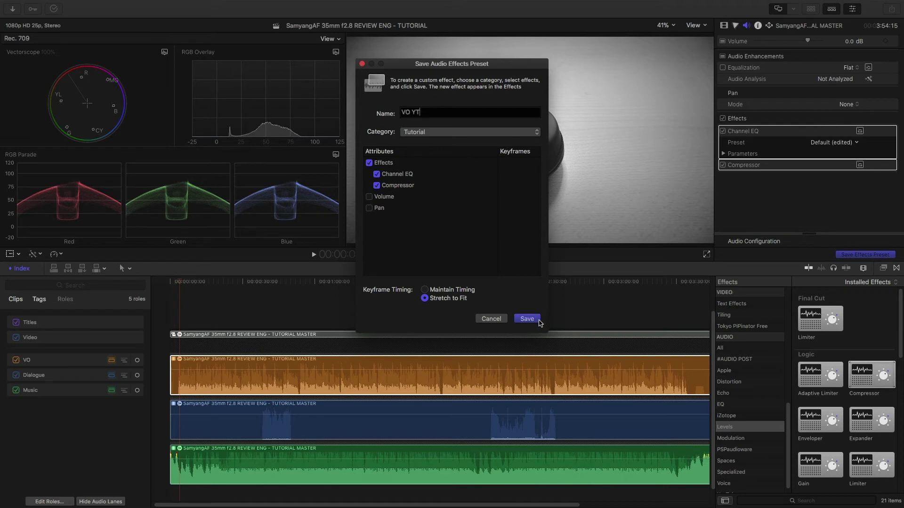
{"action": "left_click", "coordinate": [526, 319]}
Step: Apply the VO YT preset from the Tutorial category to the VO lane
{"action": "scroll", "coordinate": [750, 451], "scroll_direction": "down", "scroll_amount": 1}
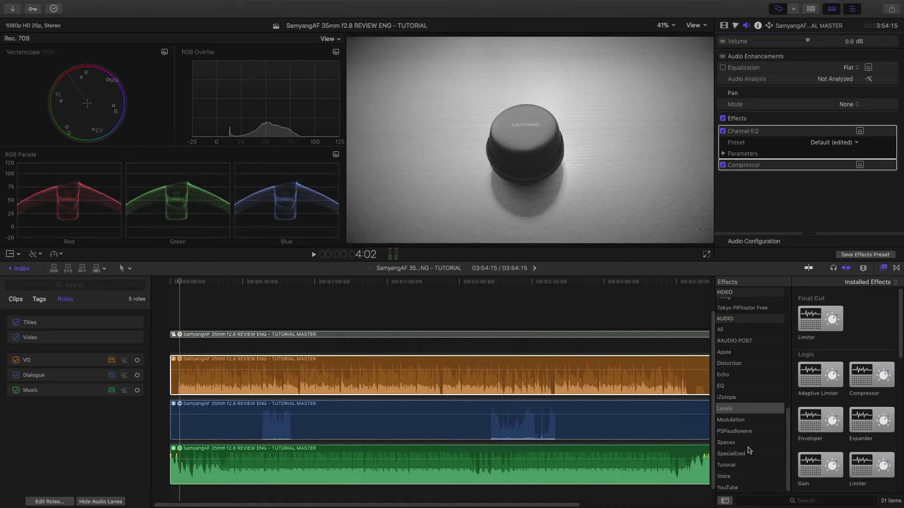
{"action": "left_click", "coordinate": [734, 465]}
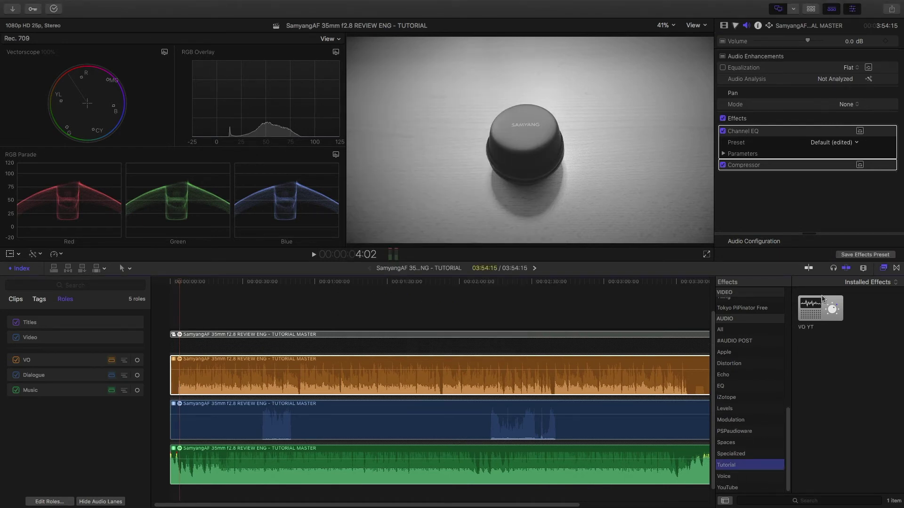
{"action": "left_click", "coordinate": [728, 487]}
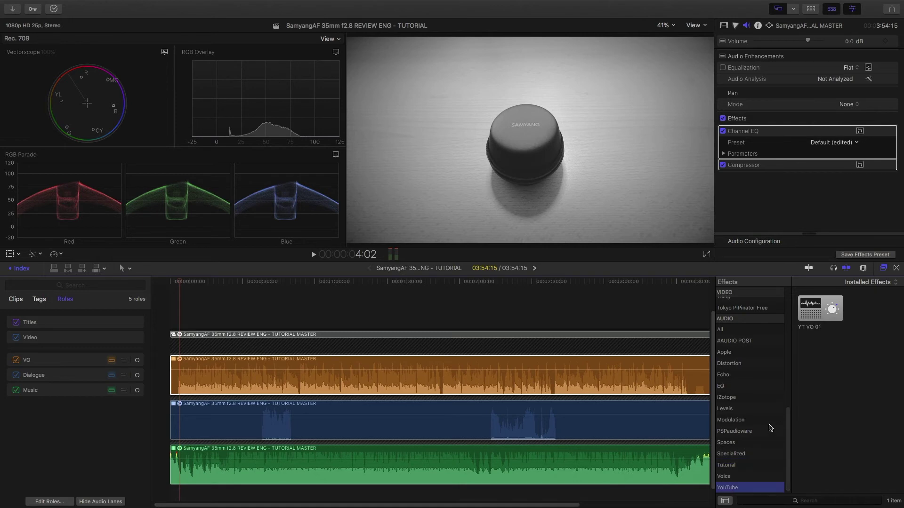
{"action": "scroll", "coordinate": [770, 428], "scroll_direction": "up", "scroll_amount": 4}
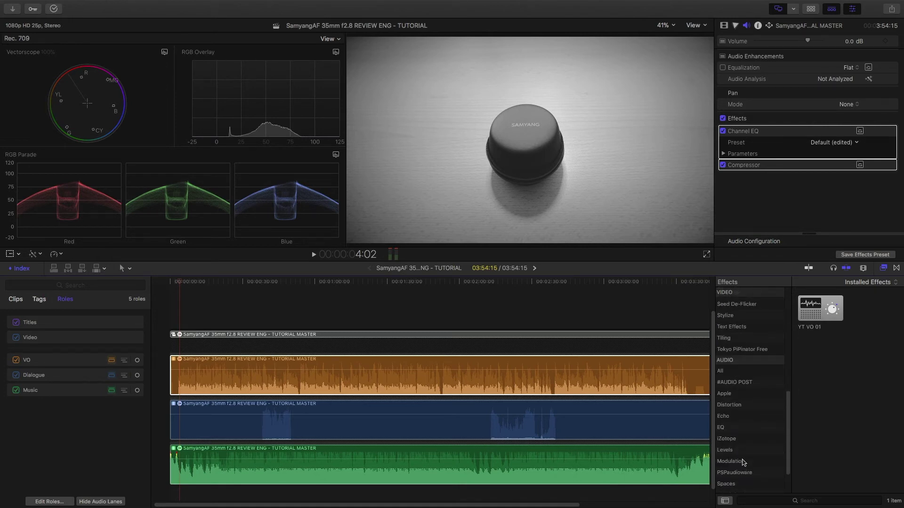
{"action": "scroll", "coordinate": [743, 463], "scroll_direction": "down", "scroll_amount": 4}
{"action": "left_click", "coordinate": [741, 477]}
{"action": "left_click", "coordinate": [740, 466]}
{"action": "left_click_drag", "start_coordinate": [805, 317], "coordinate": [563, 377]}
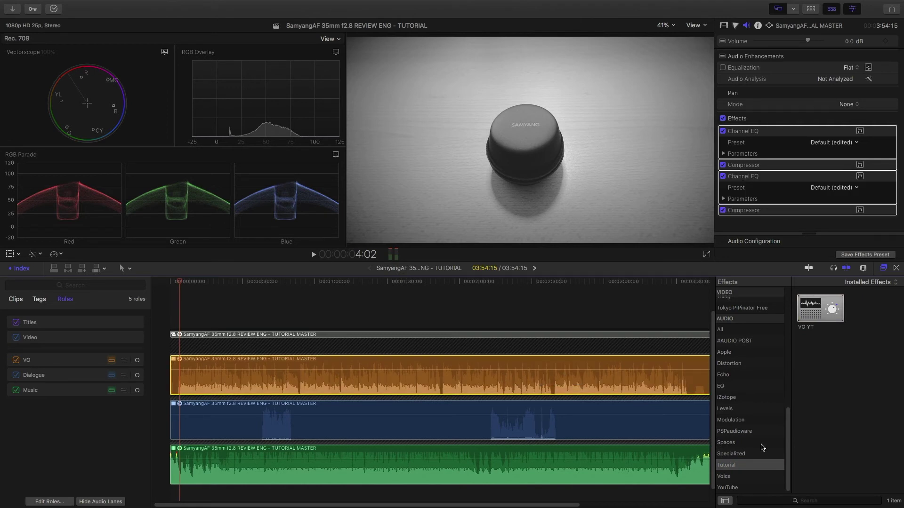
Step: Apply Music Master 01 from #AUDIO POST to the green Music lane
{"action": "left_click", "coordinate": [739, 487]}
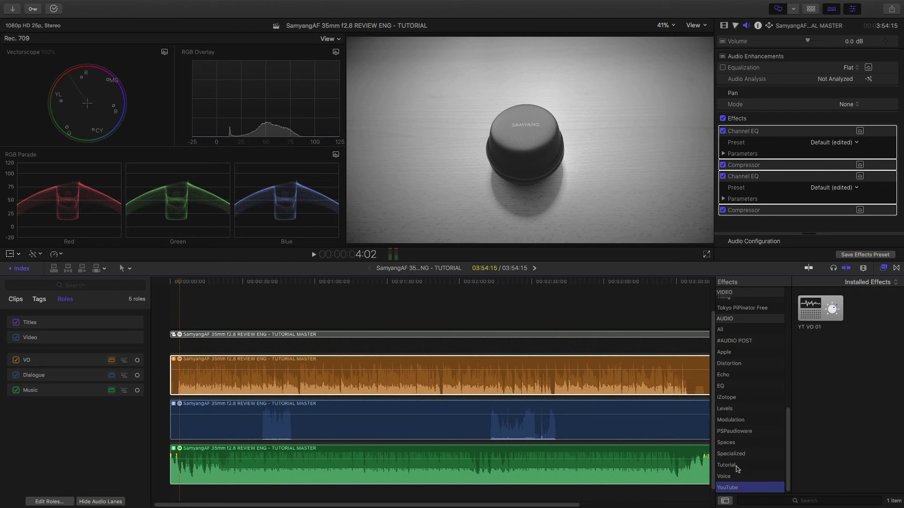
{"action": "left_click", "coordinate": [738, 466]}
{"action": "scroll", "coordinate": [775, 384], "scroll_direction": "up", "scroll_amount": 8}
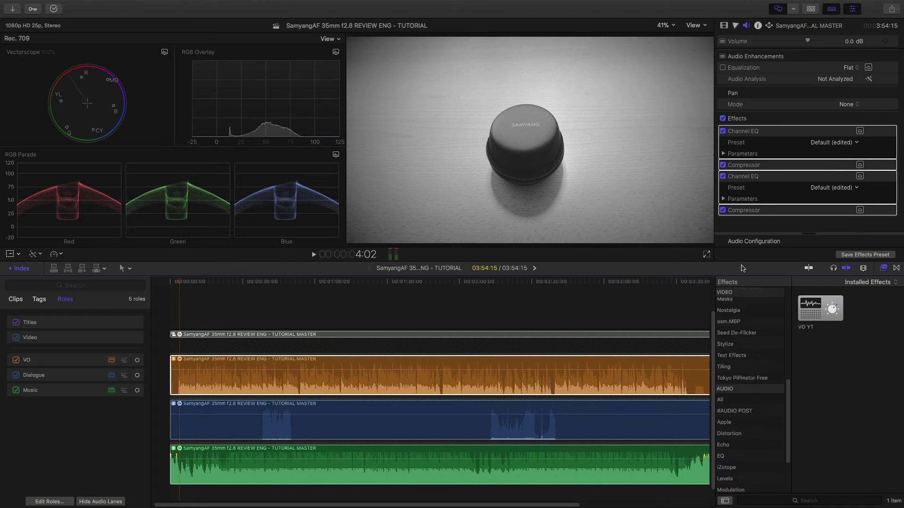
{"action": "scroll", "coordinate": [746, 329], "scroll_direction": "down", "scroll_amount": 5}
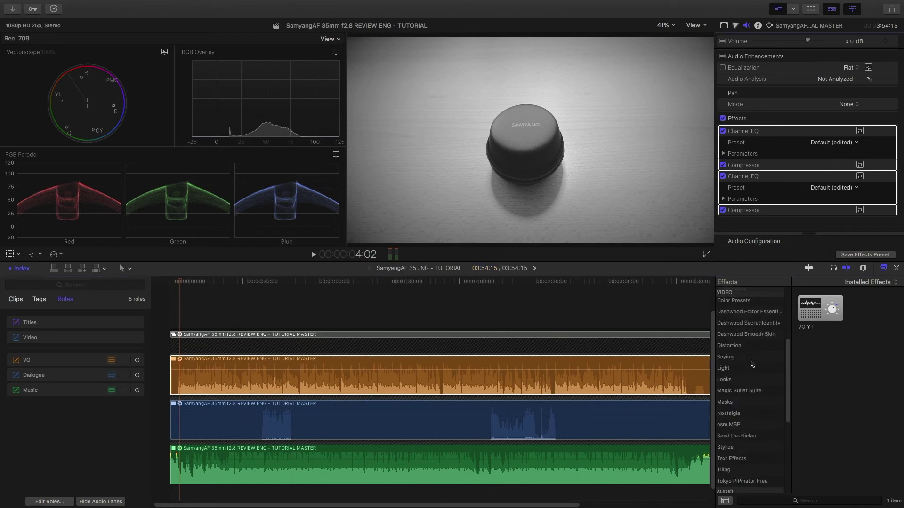
{"action": "left_click", "coordinate": [748, 388]}
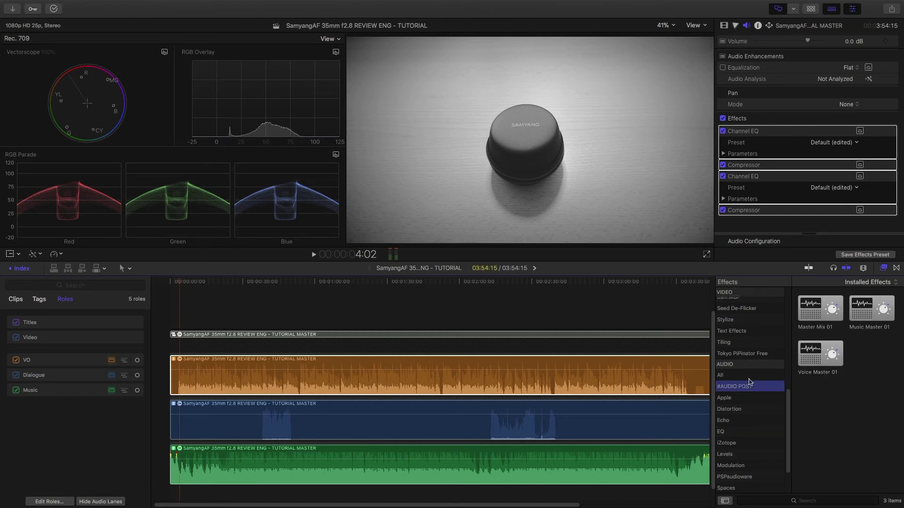
{"action": "left_click_drag", "start_coordinate": [871, 311], "coordinate": [494, 468]}
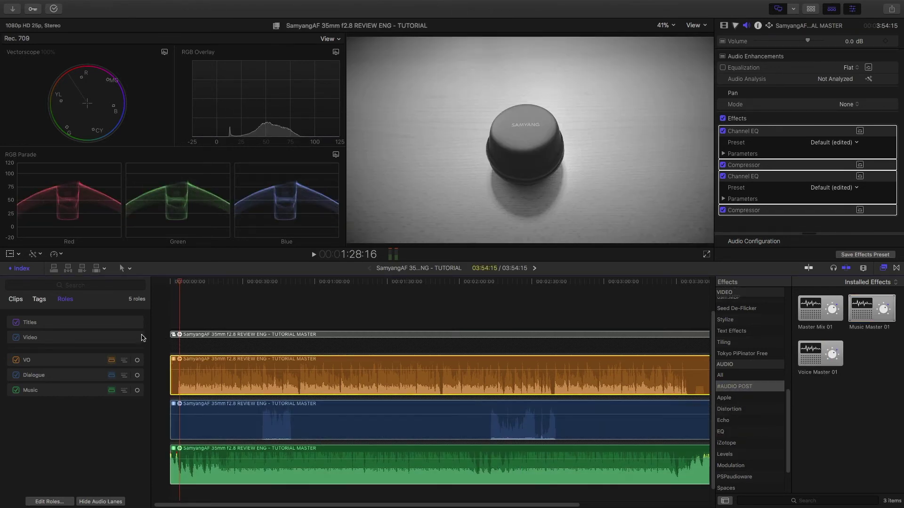
Step: Collapse the audio lanes into one clip and apply Master Mix 01 from #AUDIO POST to it
{"action": "left_click", "coordinate": [101, 502]}
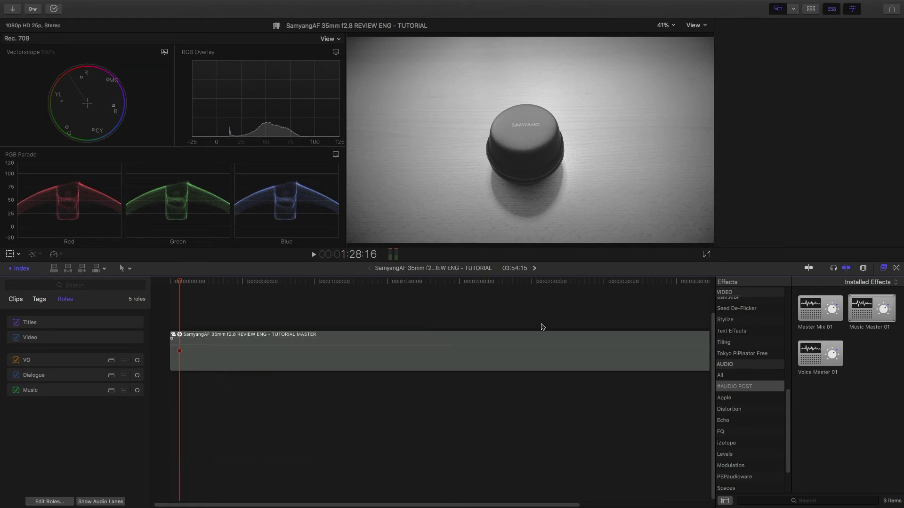
{"action": "left_click_drag", "start_coordinate": [832, 315], "coordinate": [479, 352]}
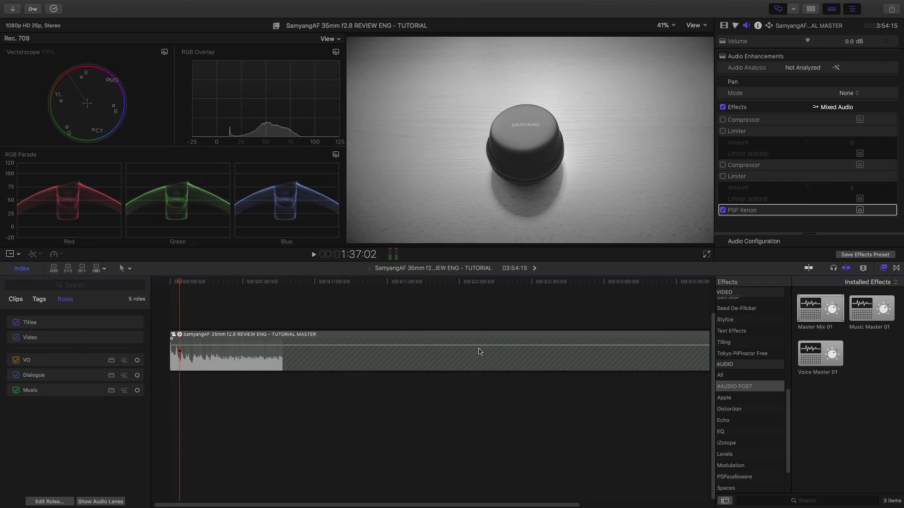